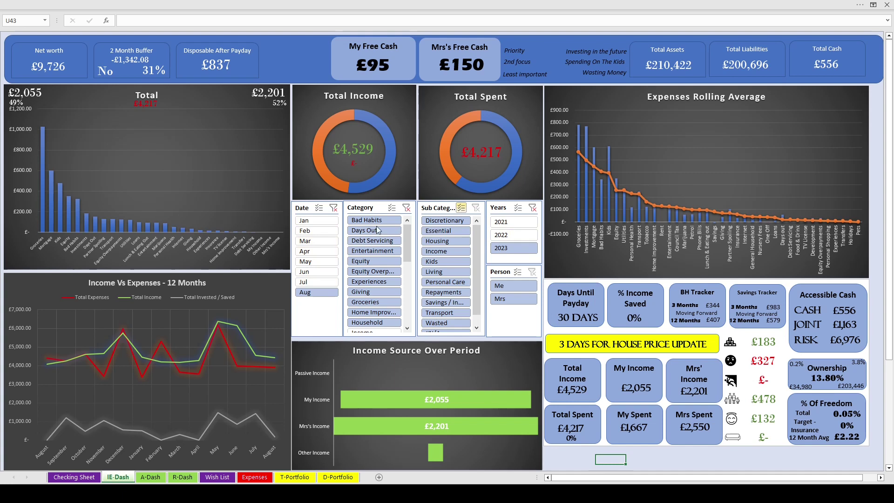
# - Show the dashboard's full-year figures for 2022, 2021 and 2023 with the month filter cleared
pyautogui.click(511, 235)
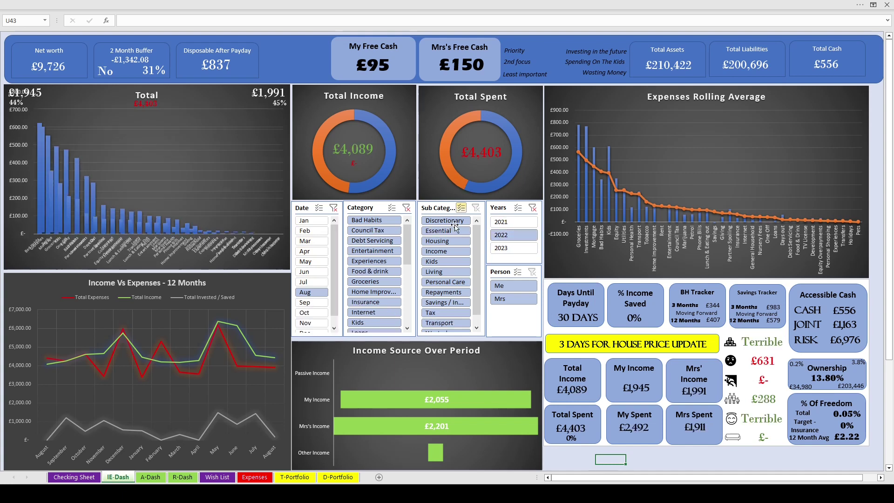
pyautogui.click(334, 208)
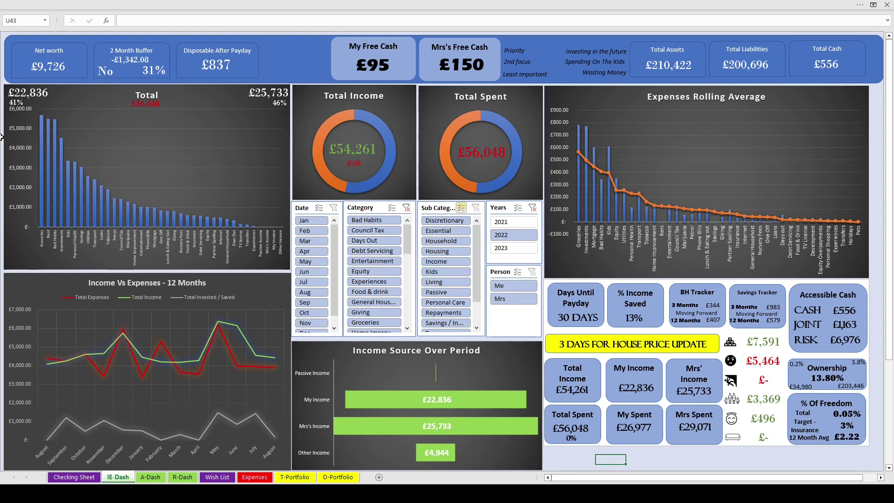
pyautogui.click(513, 221)
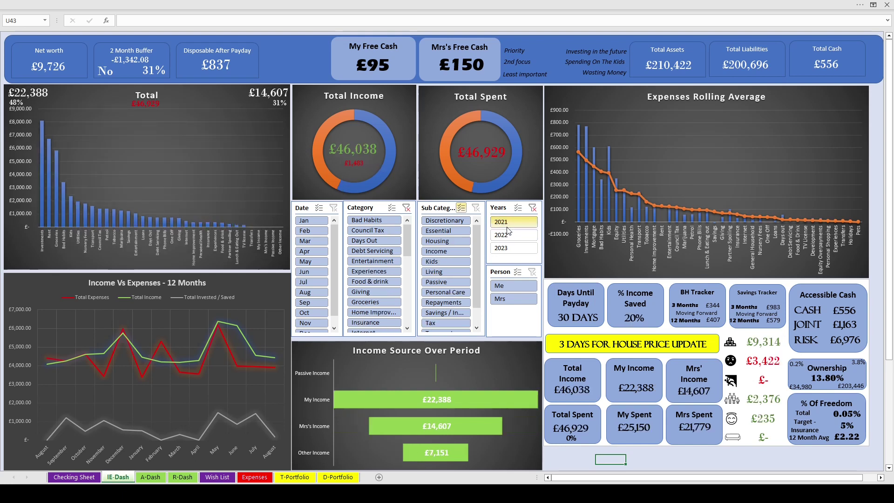
pyautogui.click(515, 246)
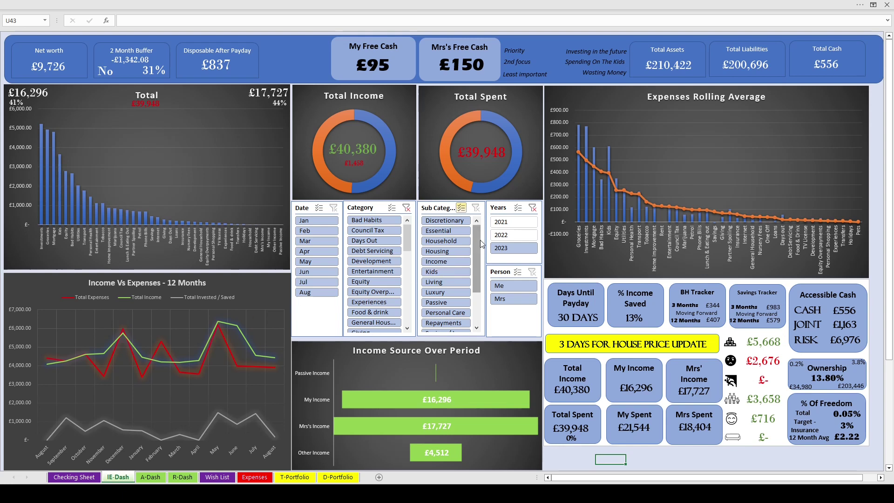
# - Compare the figures for 2023 and for all years without the Savings / In... sub category, and include it again
pyautogui.moveTo(478, 247); pyautogui.dragTo(475, 260)
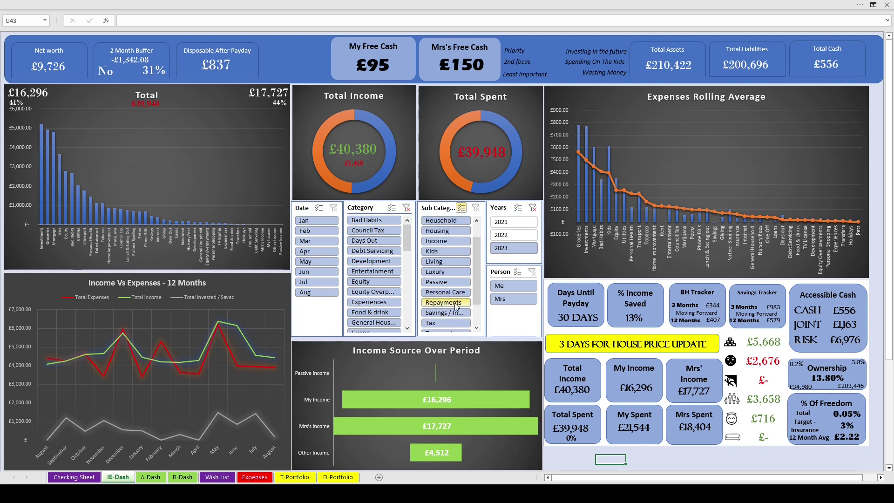
pyautogui.click(450, 313)
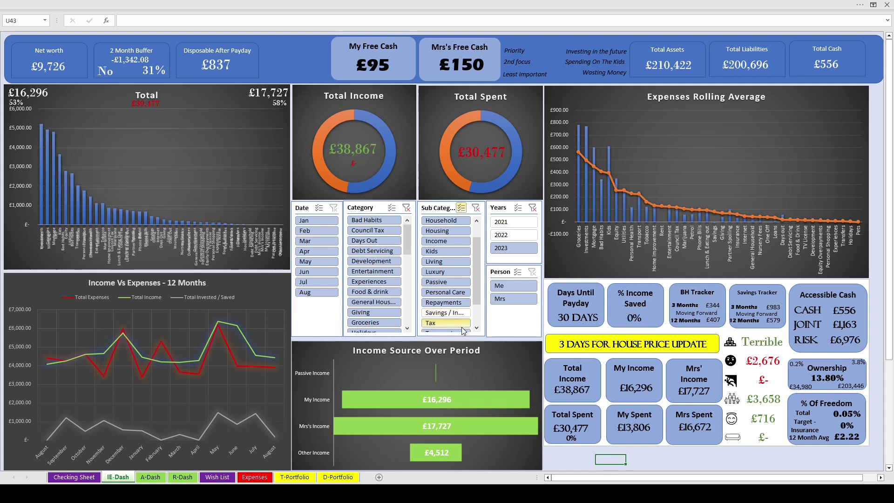
pyautogui.click(532, 207)
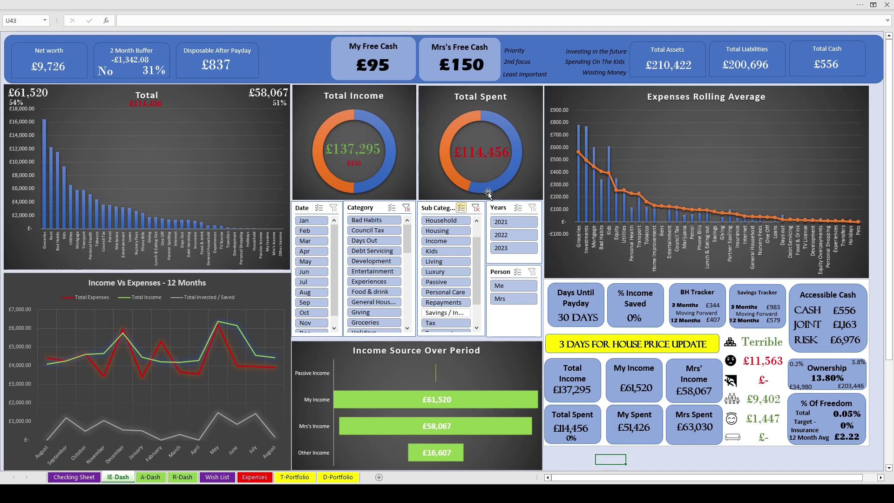
pyautogui.click(447, 313)
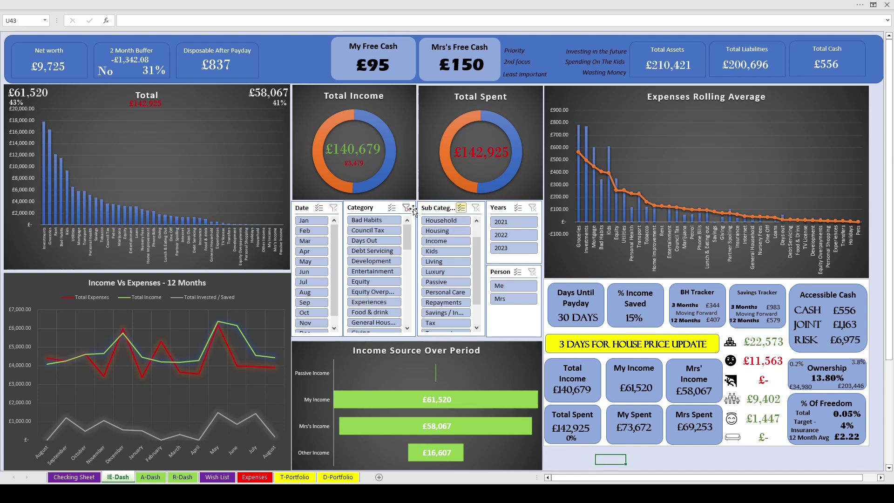
# - Filter the income and expense dashboard to August 2023
pyautogui.click(460, 206)
pyautogui.click(513, 247)
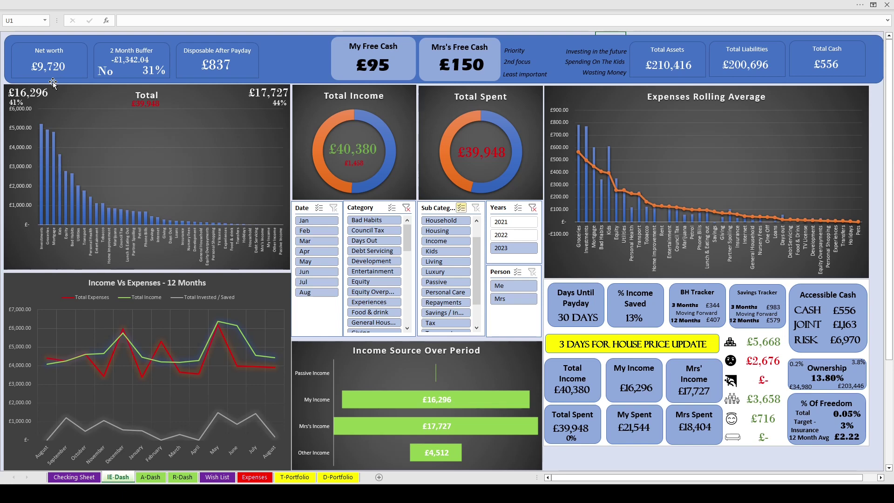
pyautogui.click(312, 293)
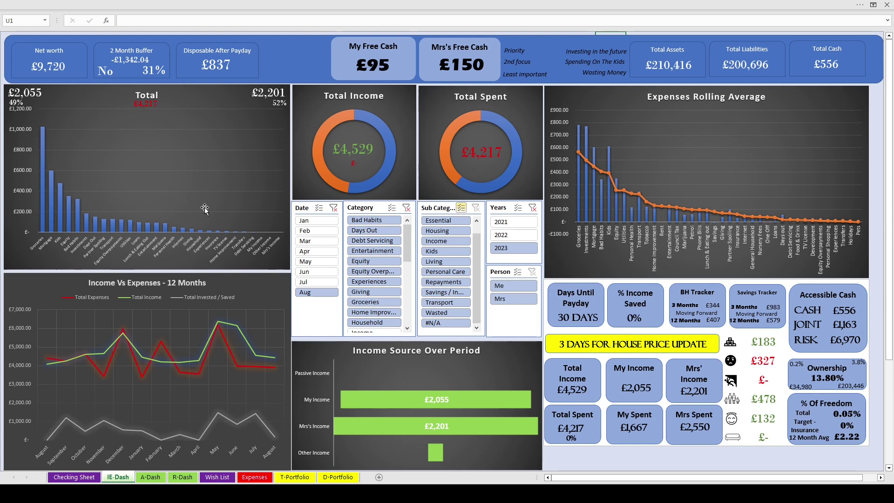
# - Examine the asset allocation on the A-Dash sheet and the risk asset returns on the R-Dash sheet
pyautogui.hotkey('ctrl', 'pagedown')
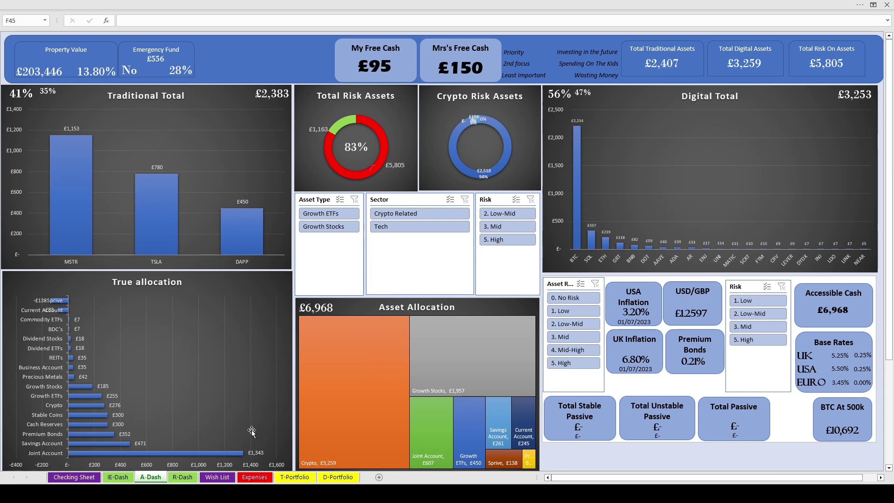
pyautogui.click(183, 477)
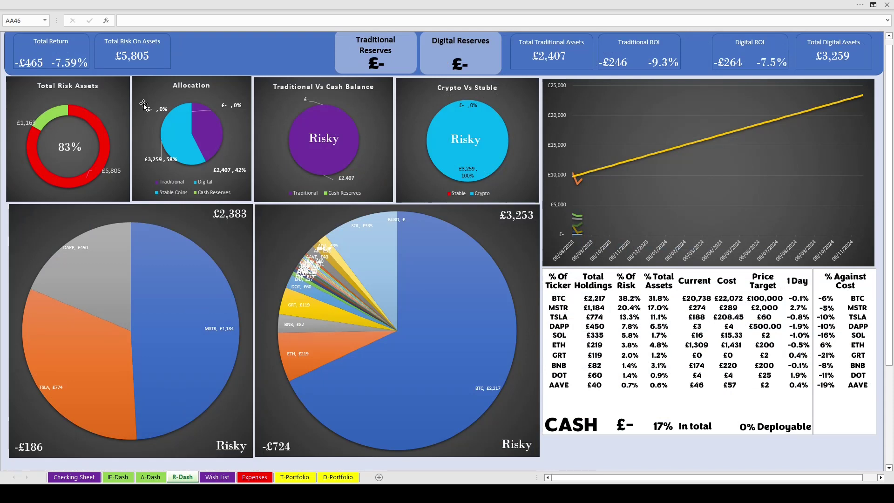
pyautogui.scroll(1, 891, 217)
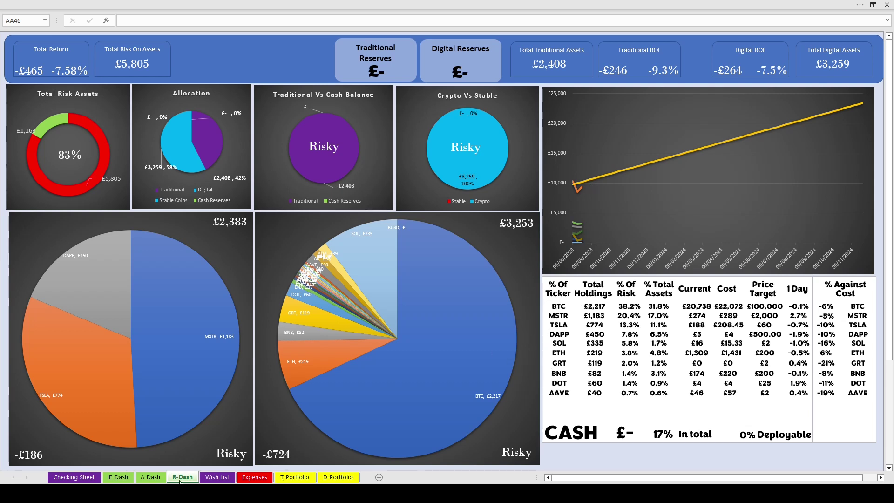
# - On the D-Portfolio sheet, sort the holdings by coin amount, largest first, and select Bitcoin's coin amount
pyautogui.click(325, 478)
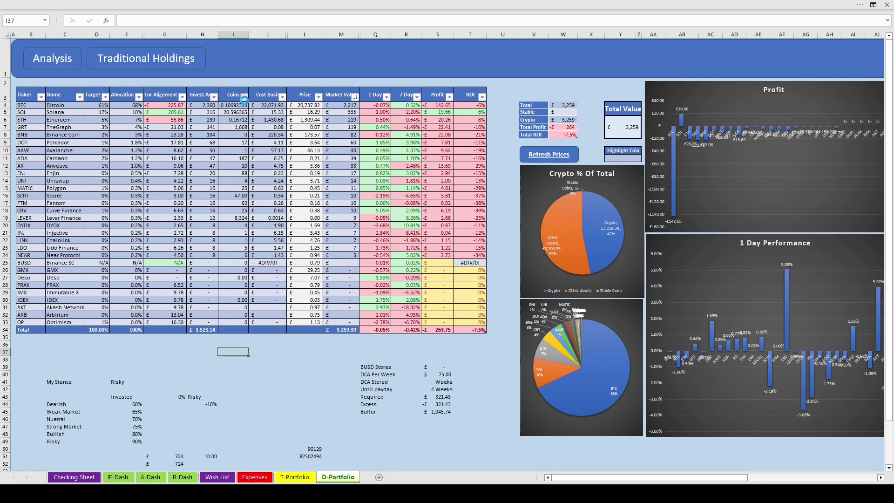
pyautogui.click(229, 255)
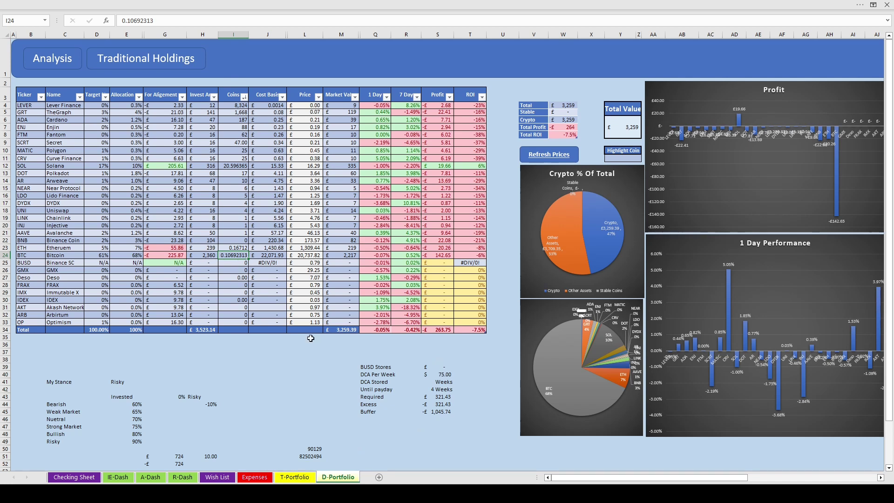
# - On the T-Portfolio sheet, highlight the MSTR, TSLA and DAPP rows and the empty area below the table, B8:AA48
pyautogui.click(303, 478)
pyautogui.click(201, 211)
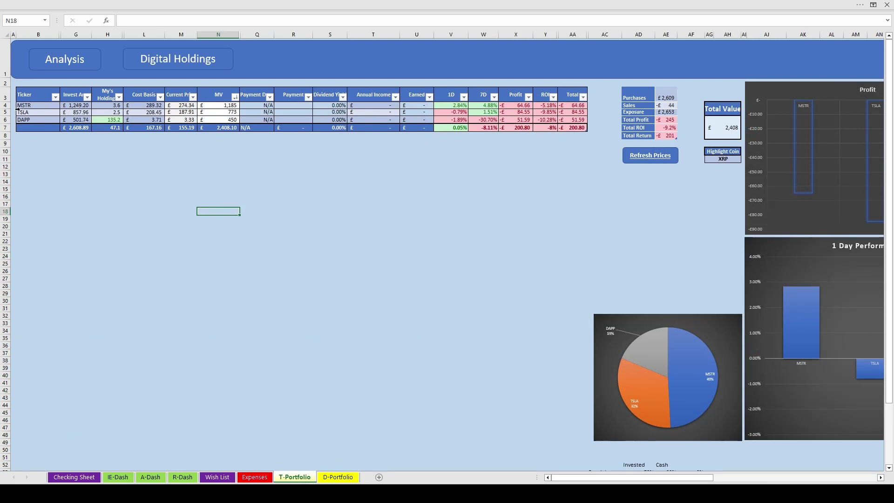
pyautogui.moveTo(24, 106); pyautogui.dragTo(568, 120)
pyautogui.click(311, 180)
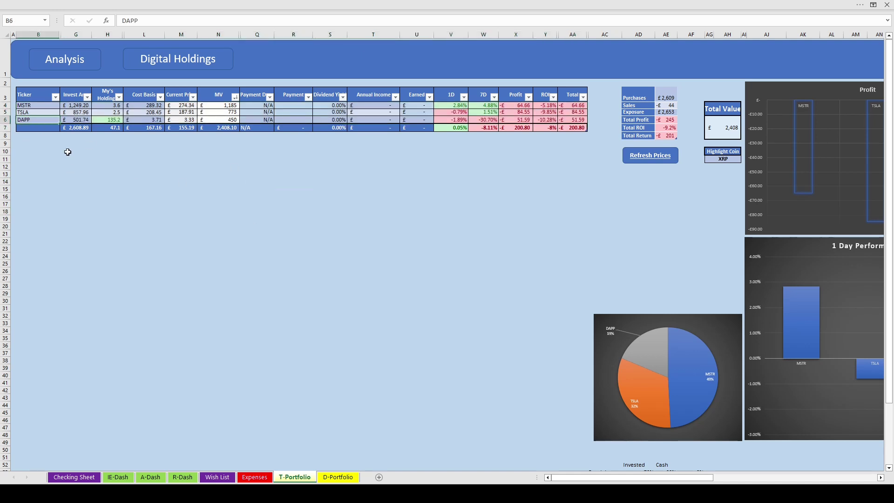
pyautogui.moveTo(30, 137); pyautogui.dragTo(563, 432)
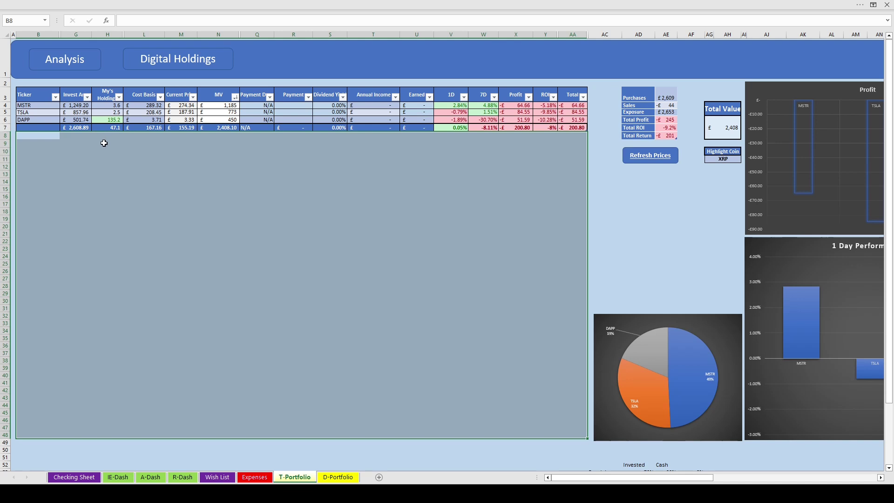
# - On the D-Portfolio sheet, highlight the coin holdings from C7 to T33 and the ROI values in T4:T24
pyautogui.click(338, 477)
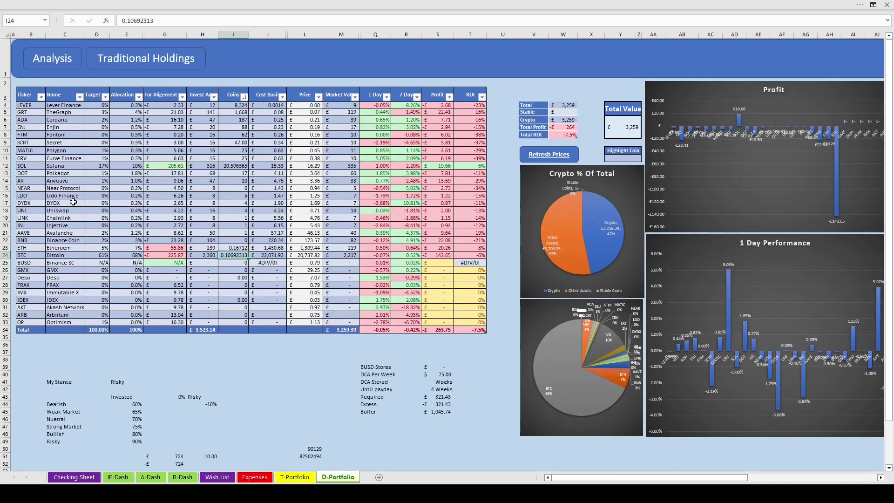
pyautogui.moveTo(48, 128); pyautogui.dragTo(461, 321)
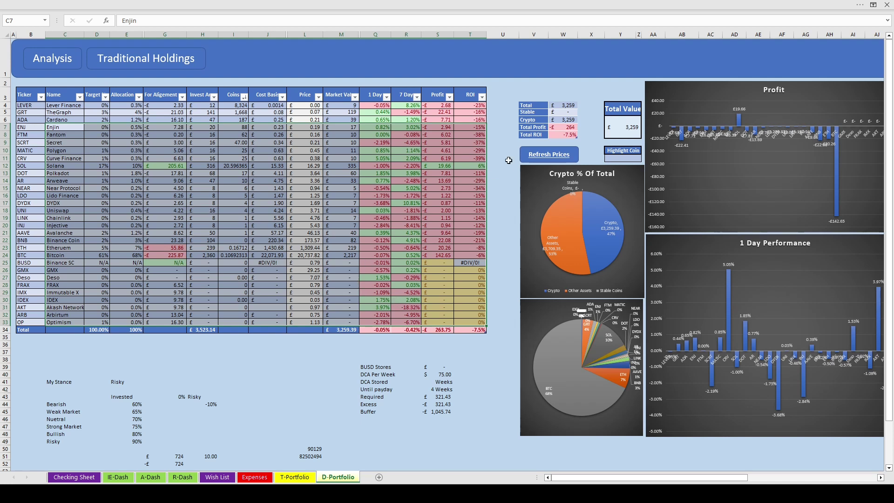
pyautogui.click(460, 127)
pyautogui.moveTo(470, 105); pyautogui.dragTo(459, 254)
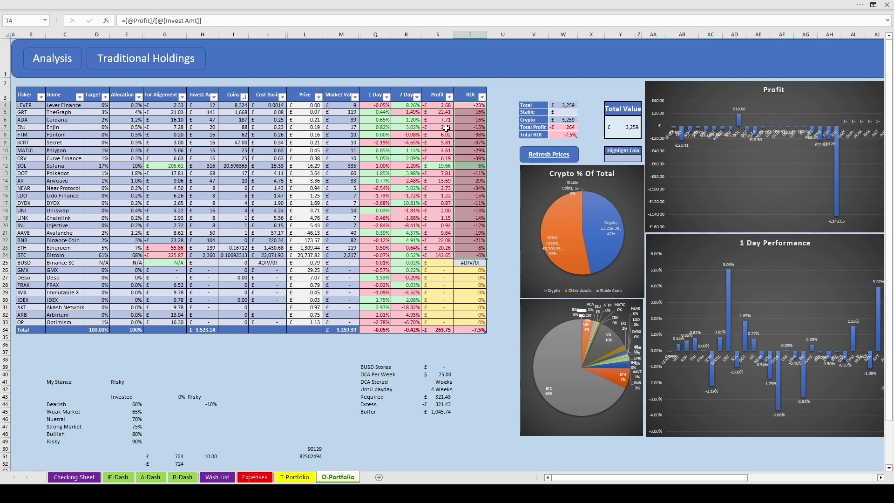
# - Highlight the market value to ROI cells in rows 11 and 15, and the six lowest profits with the table sorted by profit descending
pyautogui.click(470, 160)
pyautogui.moveTo(470, 160); pyautogui.dragTo(353, 159)
pyautogui.moveTo(478, 189); pyautogui.dragTo(337, 189)
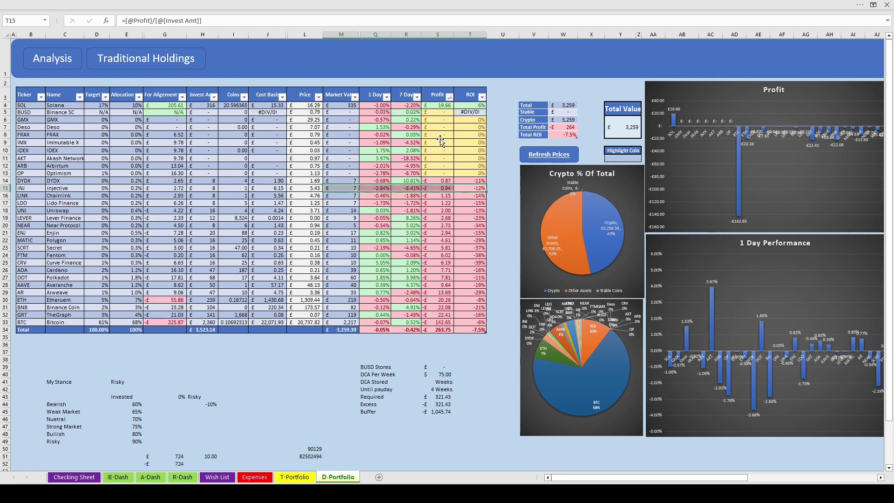
pyautogui.moveTo(440, 322); pyautogui.dragTo(438, 284)
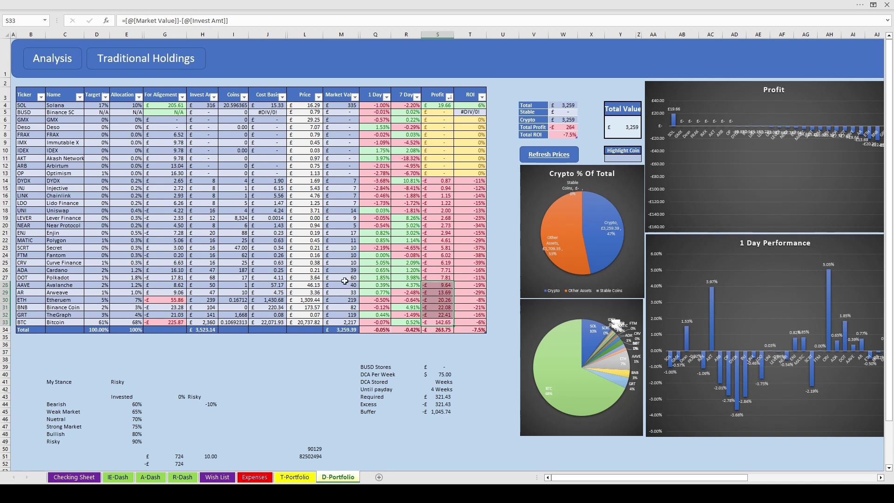
# - View the T-Portfolio sheet briefly and return to the IE-Dash sheet
pyautogui.click(282, 478)
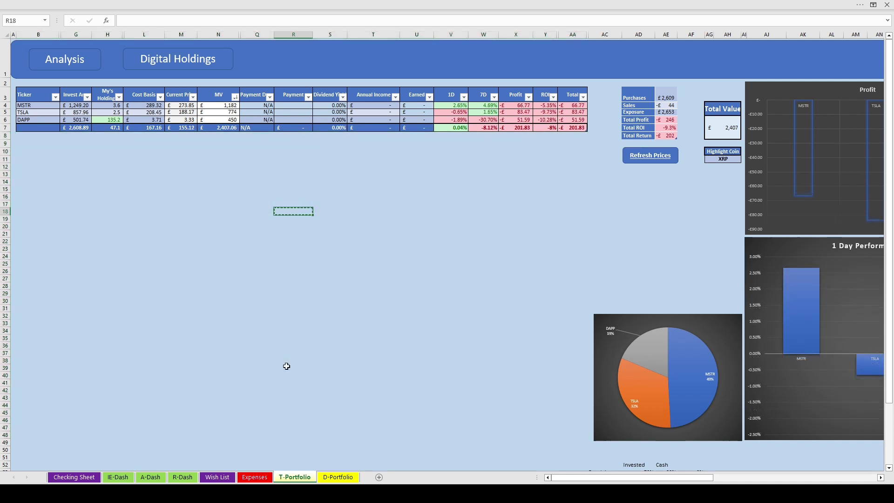
pyautogui.click(116, 475)
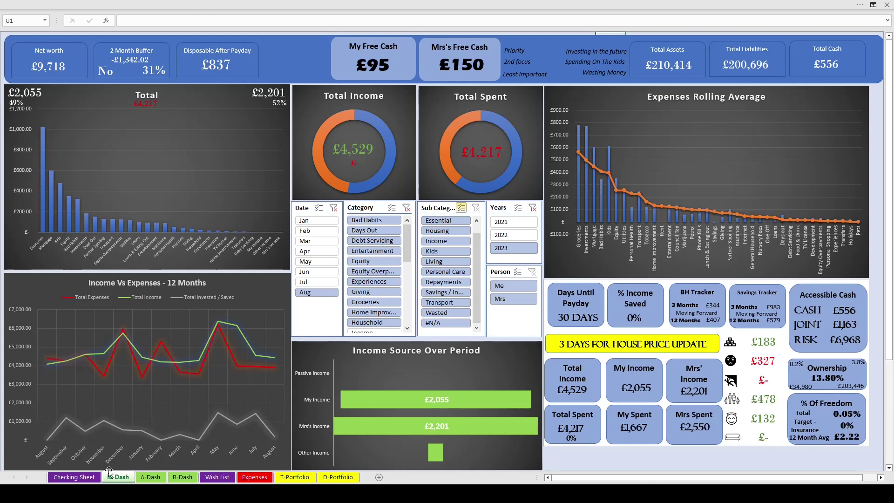